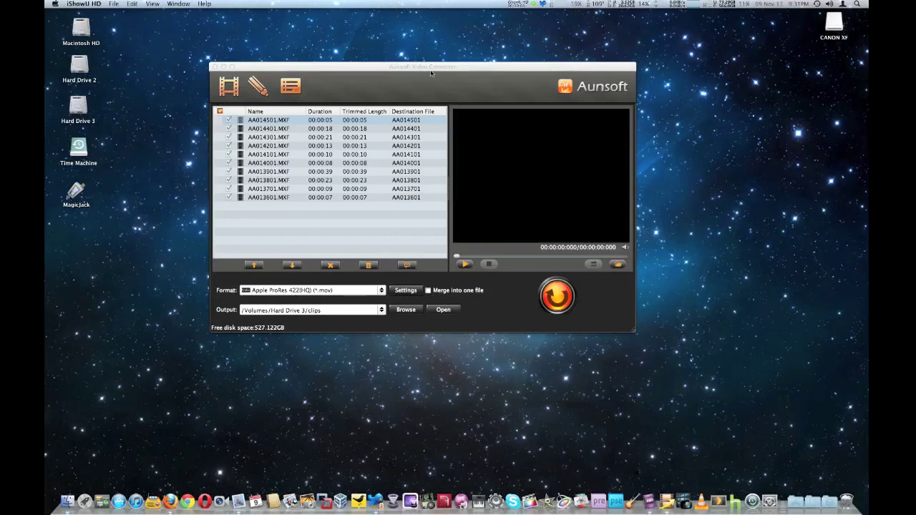
- Bring the Aunsoft Video Converter window to the front and reposition it on the desktop
click(430, 70)
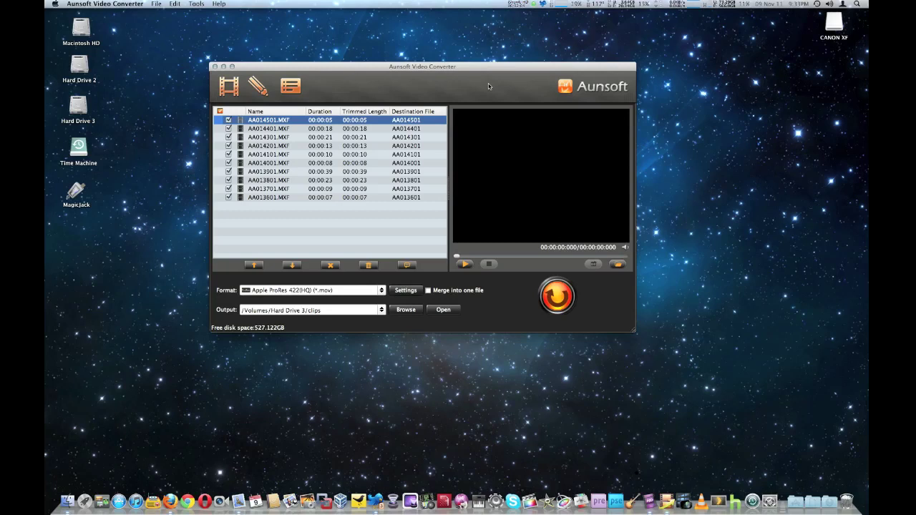
click(372, 90)
drag(476, 66, 470, 65)
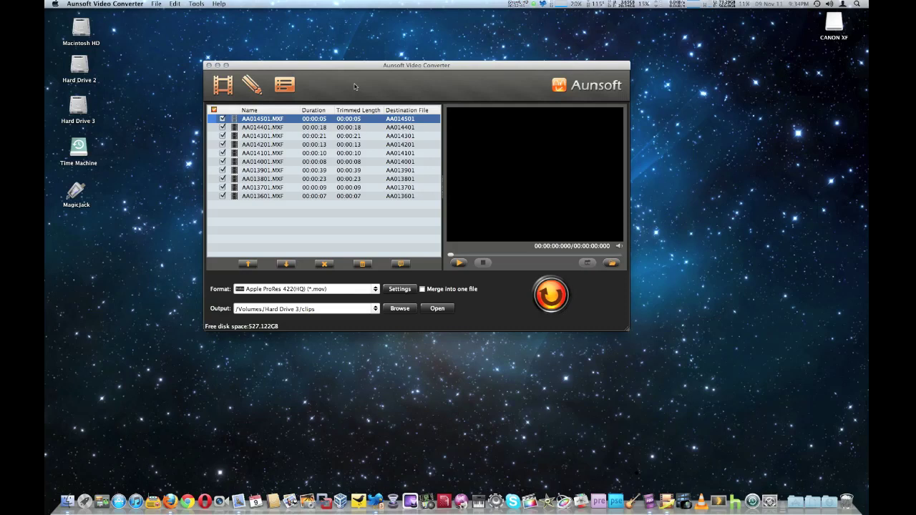
- Open the output format list and browse the BlackBerry, Gphone and Samsung profiles
click(377, 291)
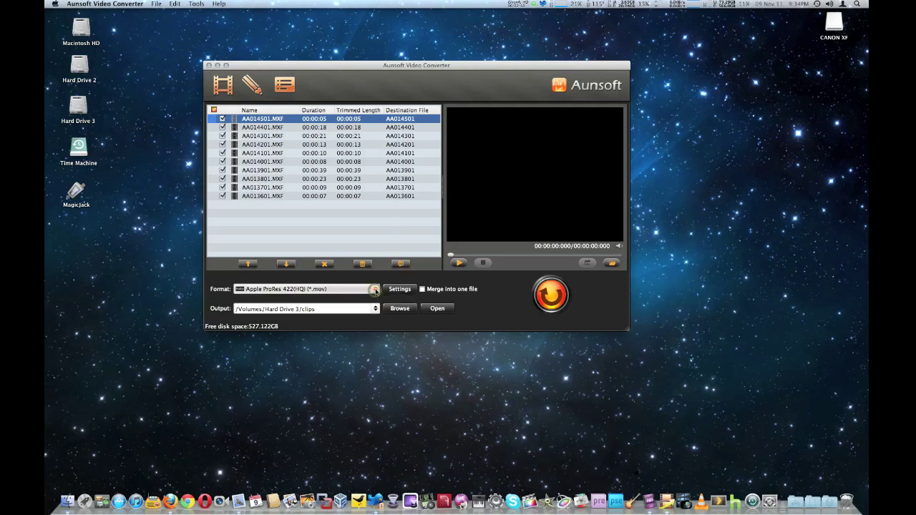
click(376, 290)
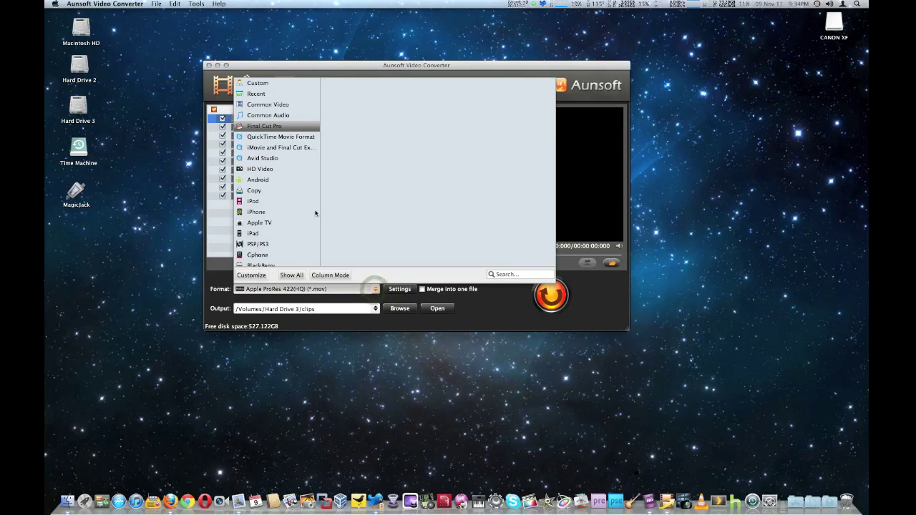
mouse_move(283, 128)
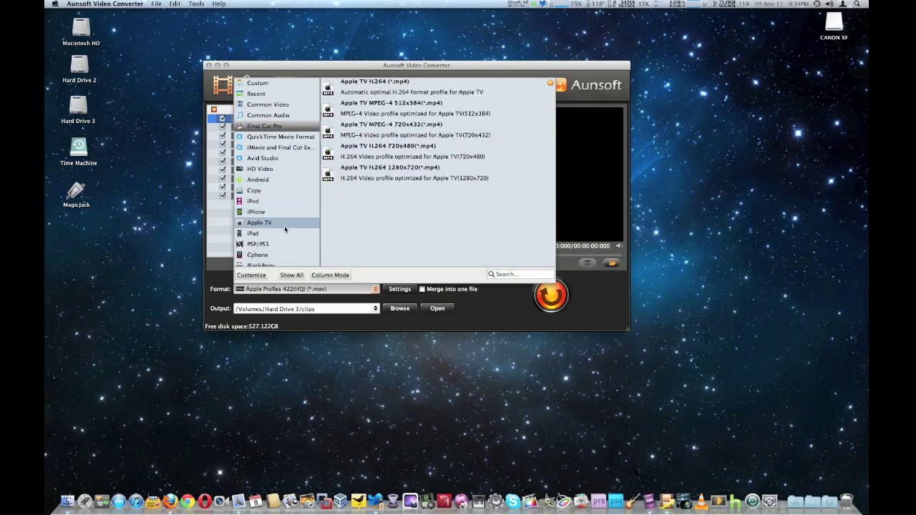
scroll(287, 229, down, 3)
mouse_move(286, 216)
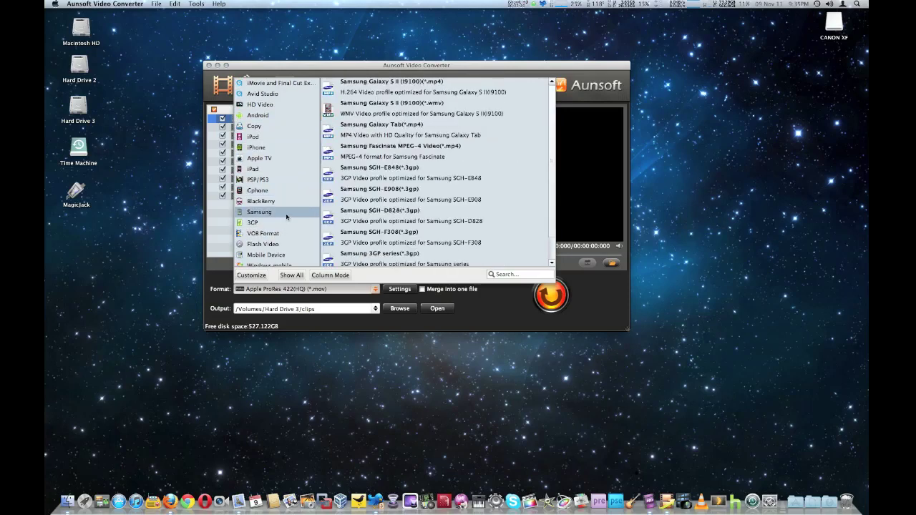
click(287, 202)
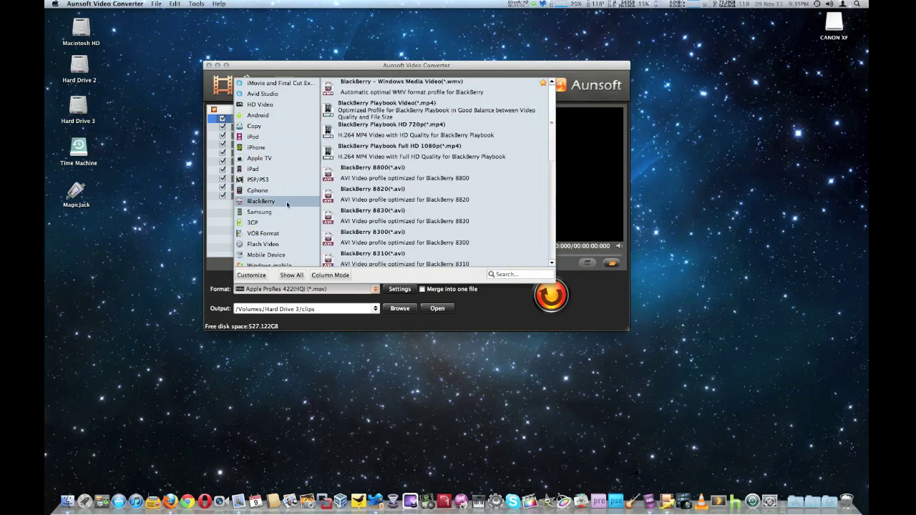
click(285, 190)
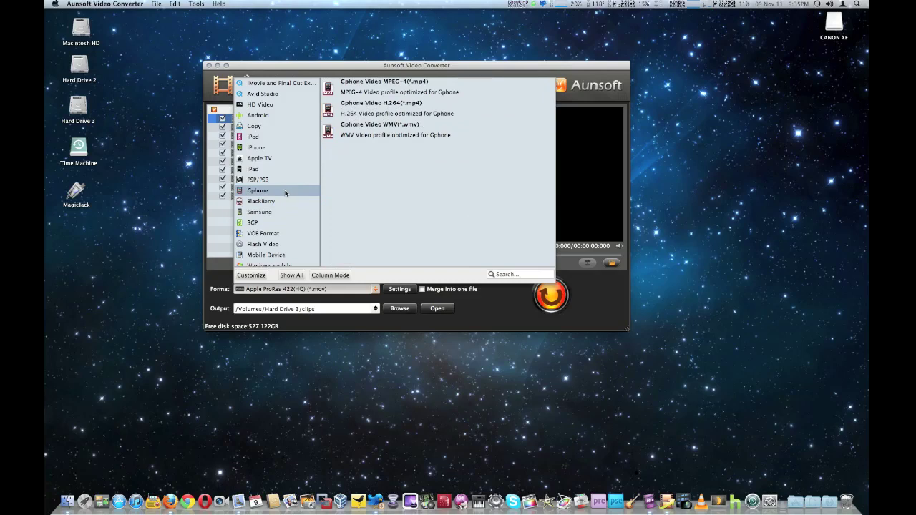
click(285, 202)
click(284, 212)
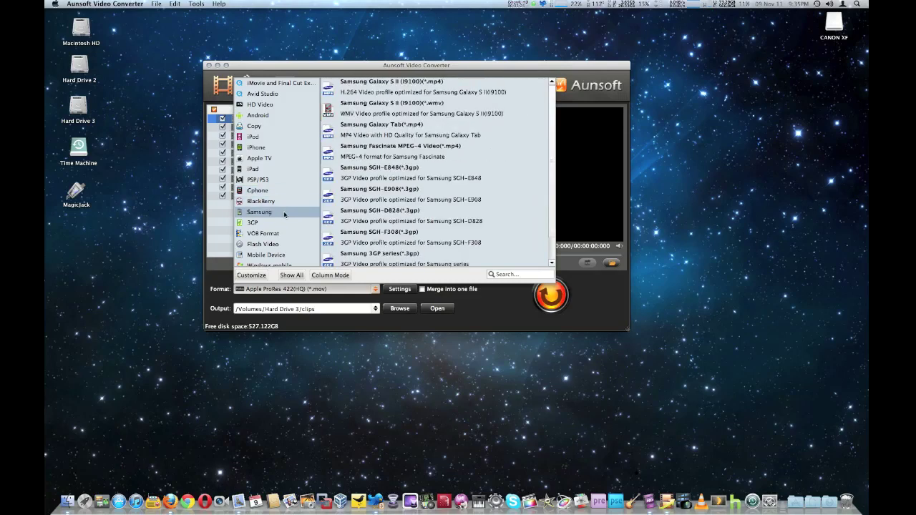
- Browse the Zune, Archos, Creative ZEN, iPad, Directly Copy and Android profiles, keeping ProRes 422 (HQ)
scroll(285, 213, down, 2)
click(285, 213)
click(286, 235)
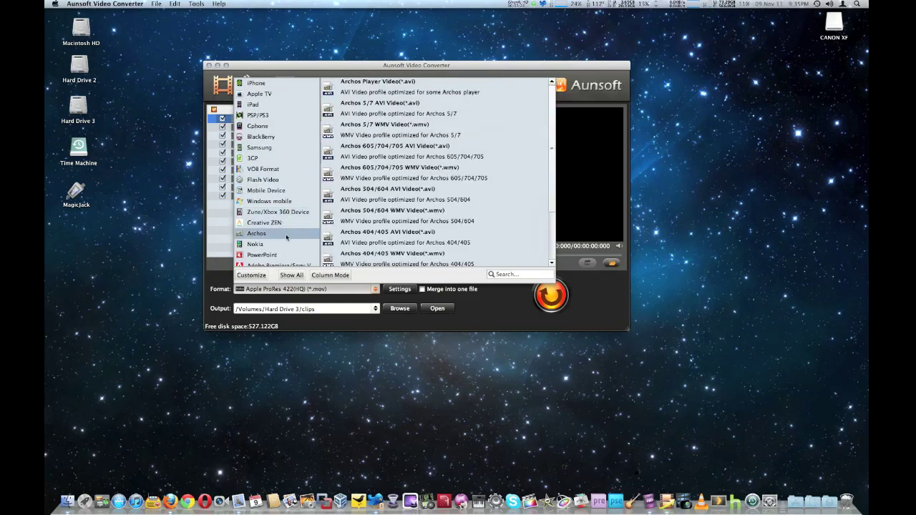
click(288, 225)
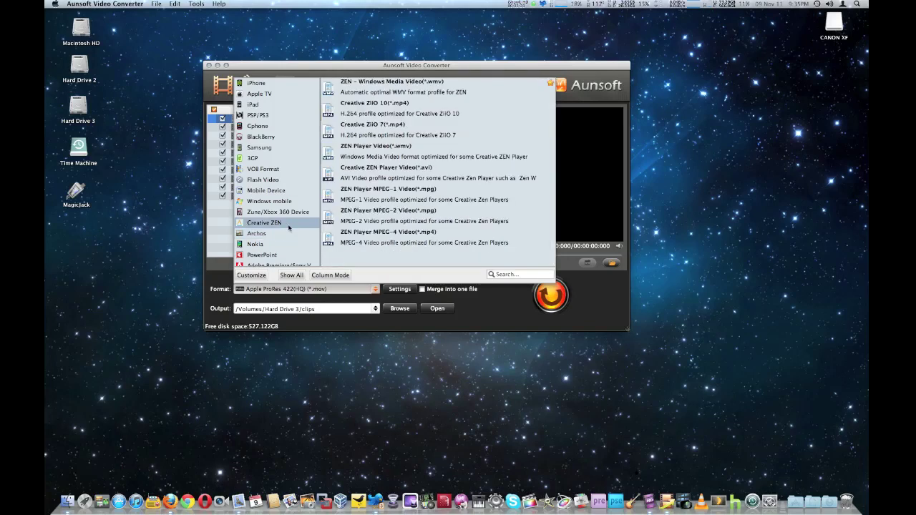
click(285, 213)
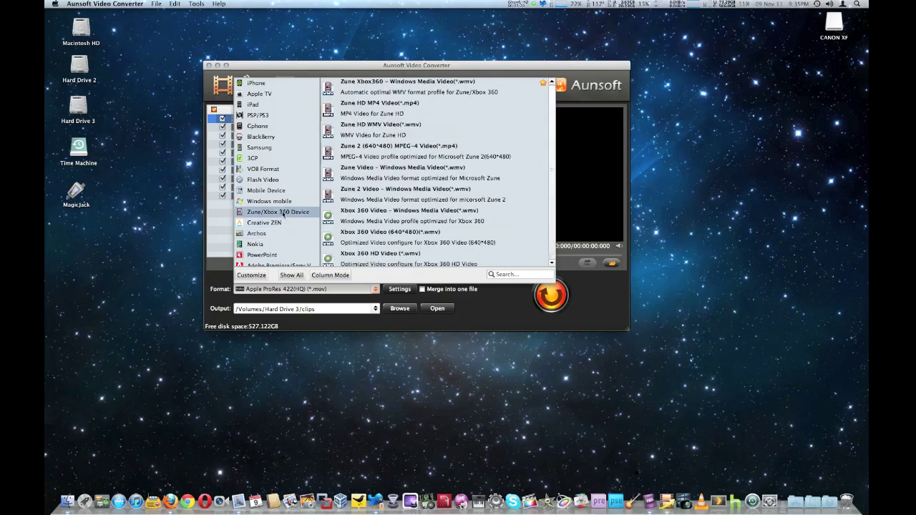
click(286, 234)
scroll(285, 236, down, 2)
scroll(284, 235, up, 5)
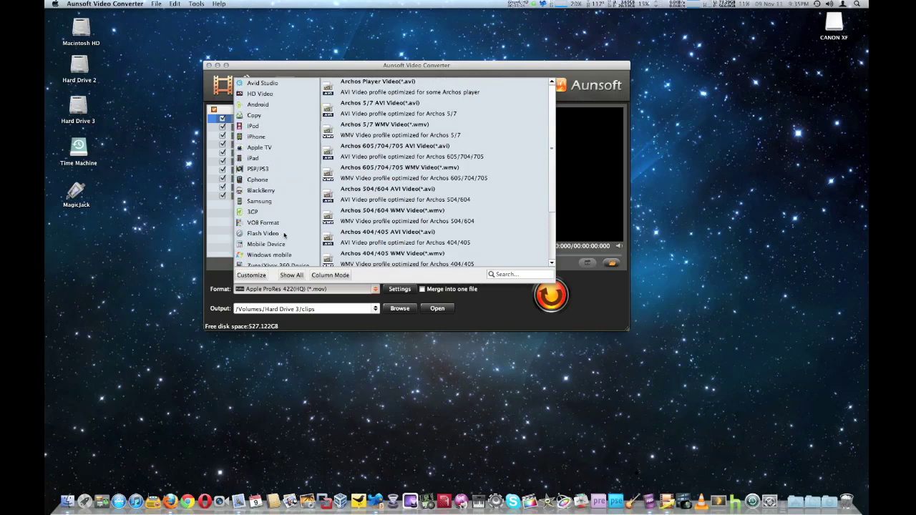
click(284, 229)
click(287, 190)
click(288, 180)
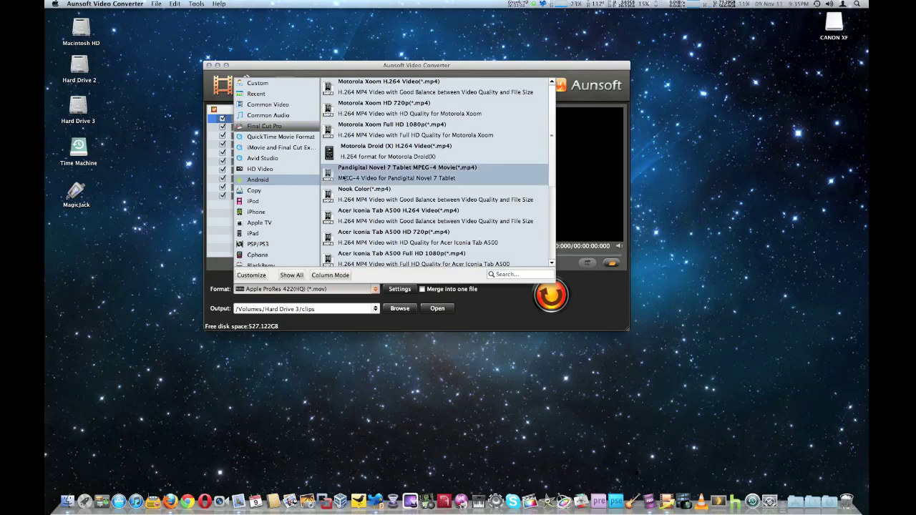
scroll(342, 177, down, 3)
scroll(345, 177, up, 3)
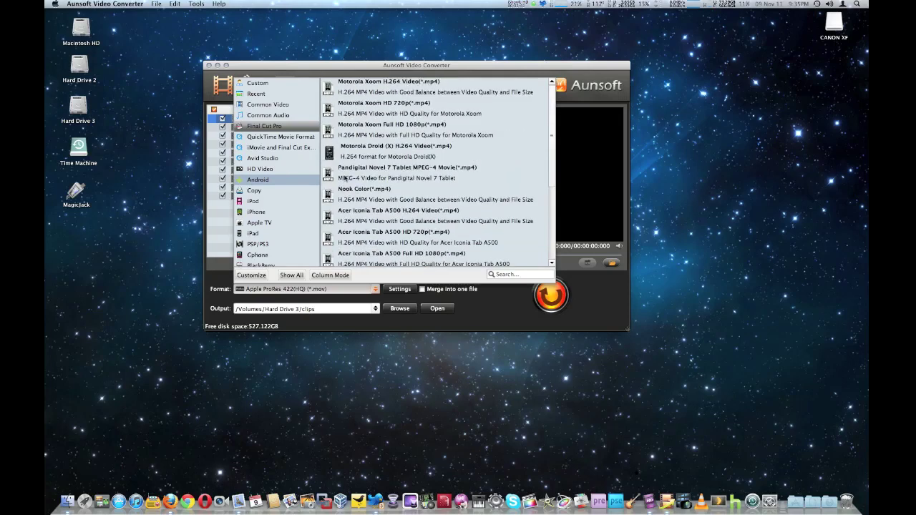
click(499, 70)
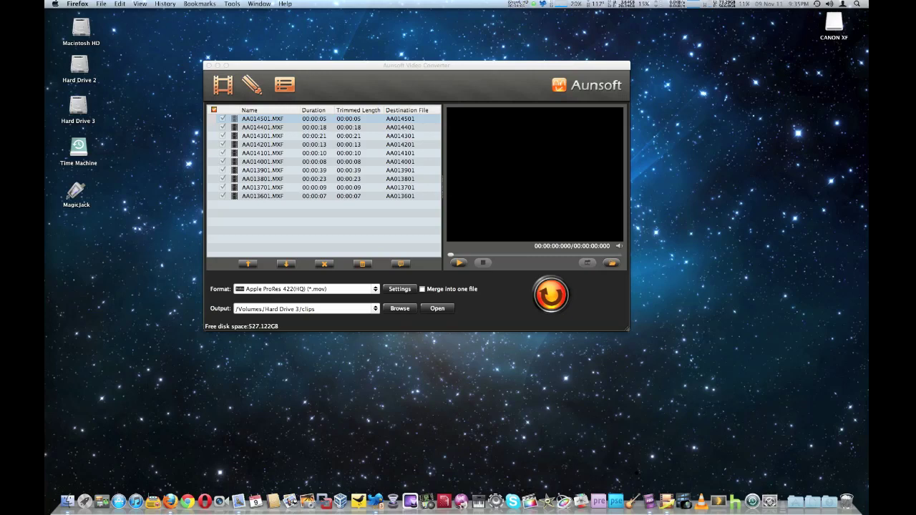
click(365, 82)
drag(369, 81, 370, 79)
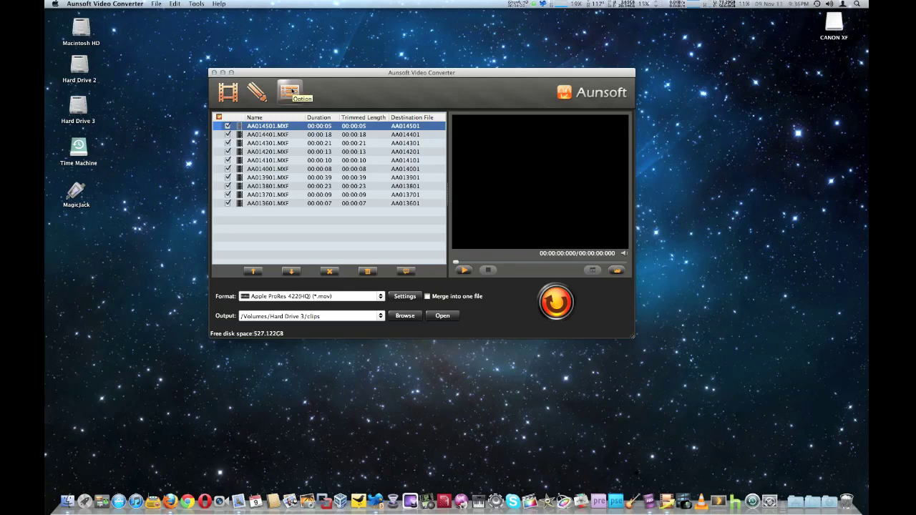
- In Options, try least cores and a custom 16-core count, then return to all cores
click(290, 92)
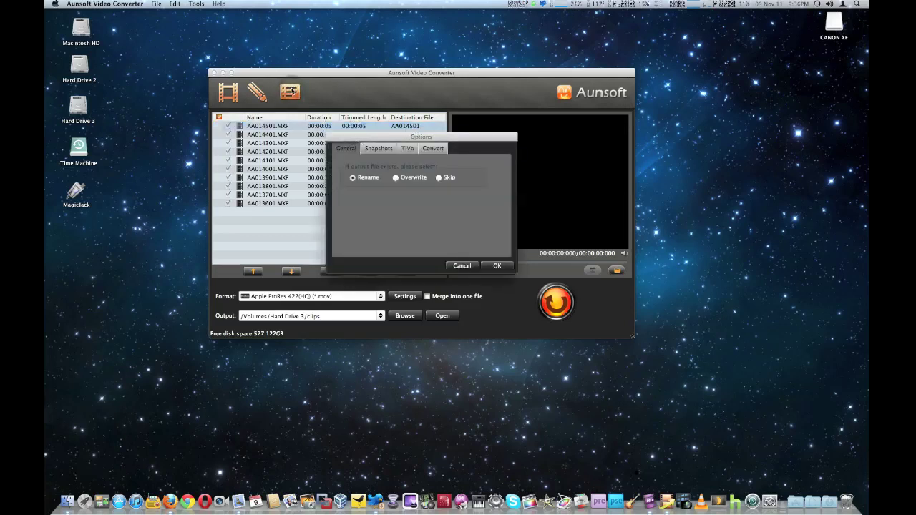
click(432, 149)
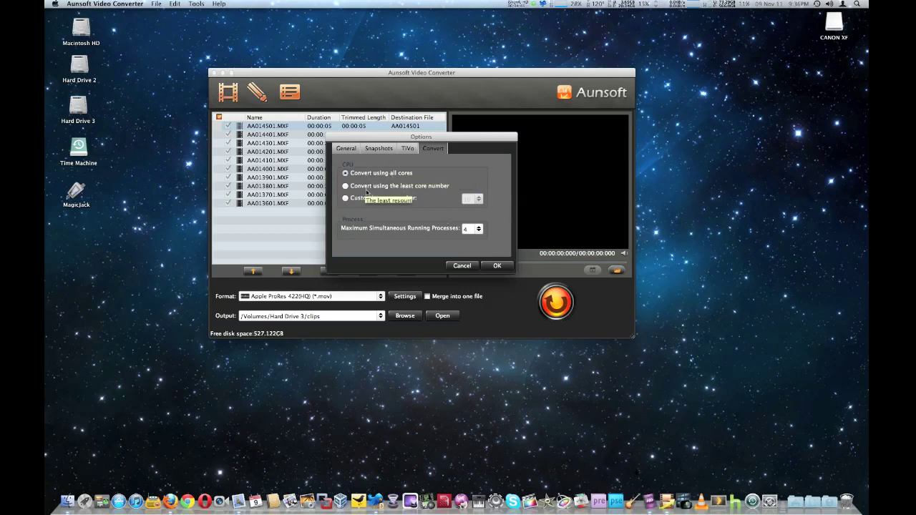
click(346, 187)
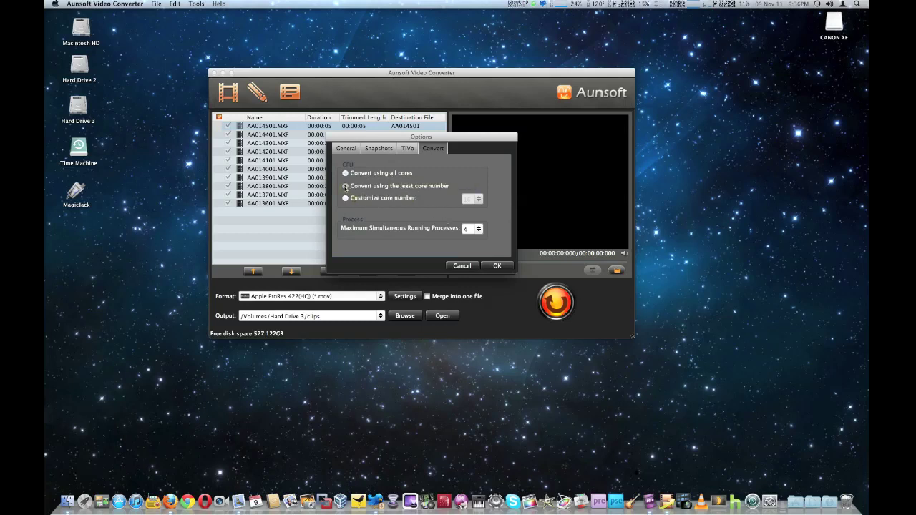
click(346, 198)
click(478, 199)
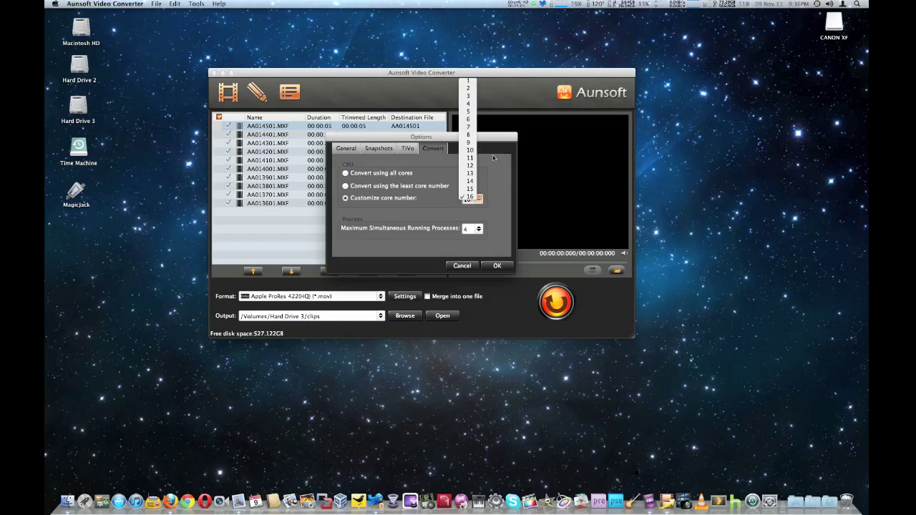
click(513, 167)
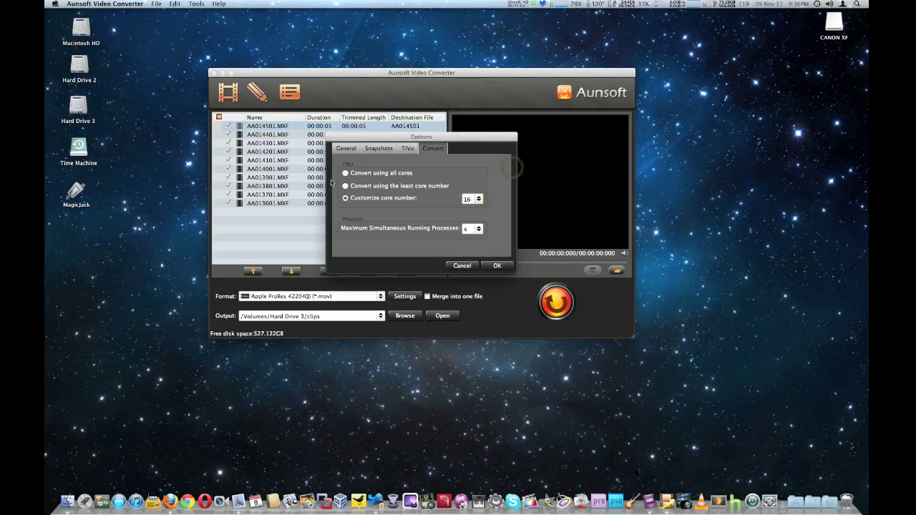
click(346, 173)
- Leave maximum simultaneous processes at 4 and cancel the Options dialog without saving
click(477, 228)
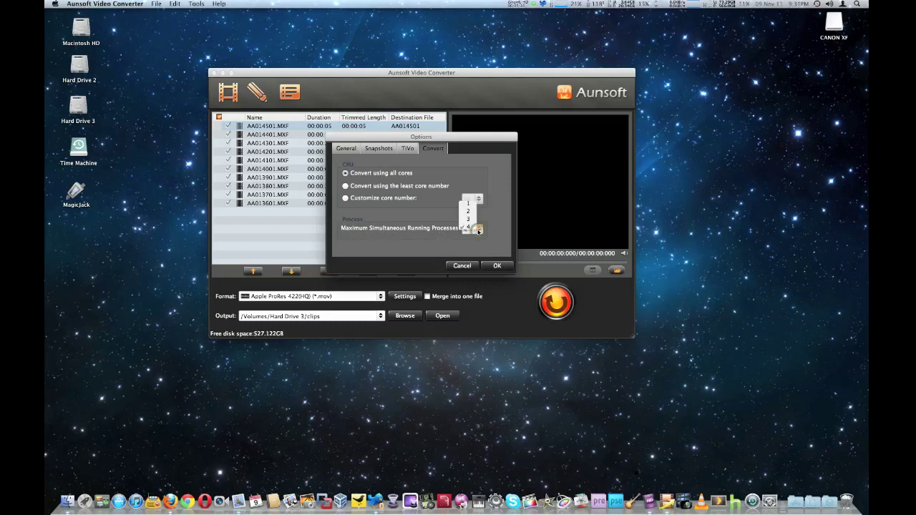
click(472, 228)
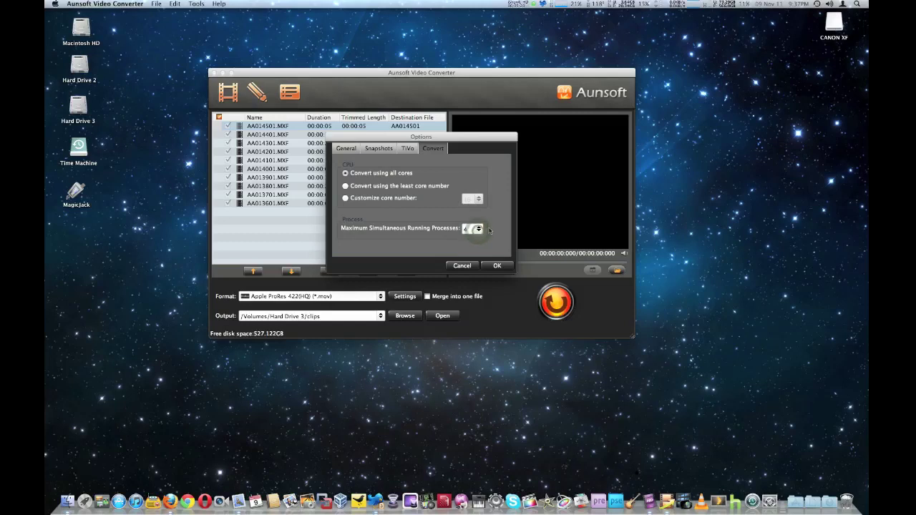
click(462, 266)
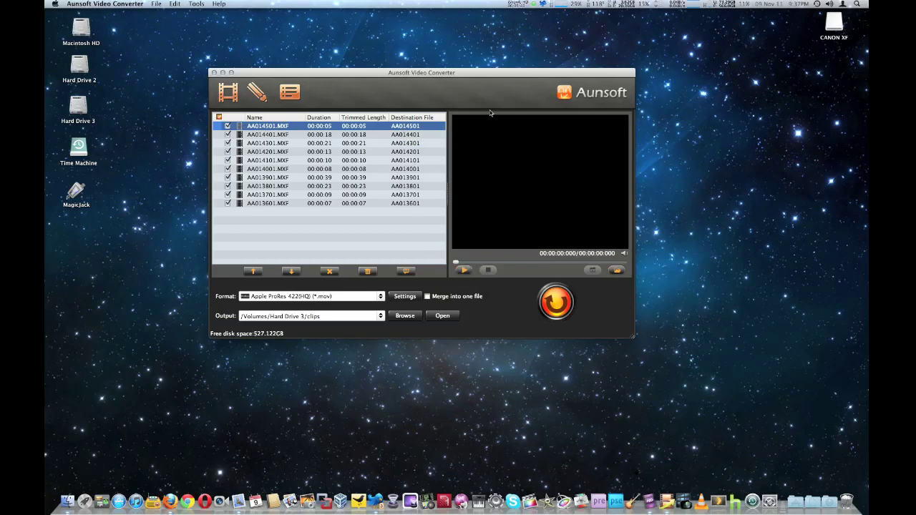
drag(496, 101, 497, 110)
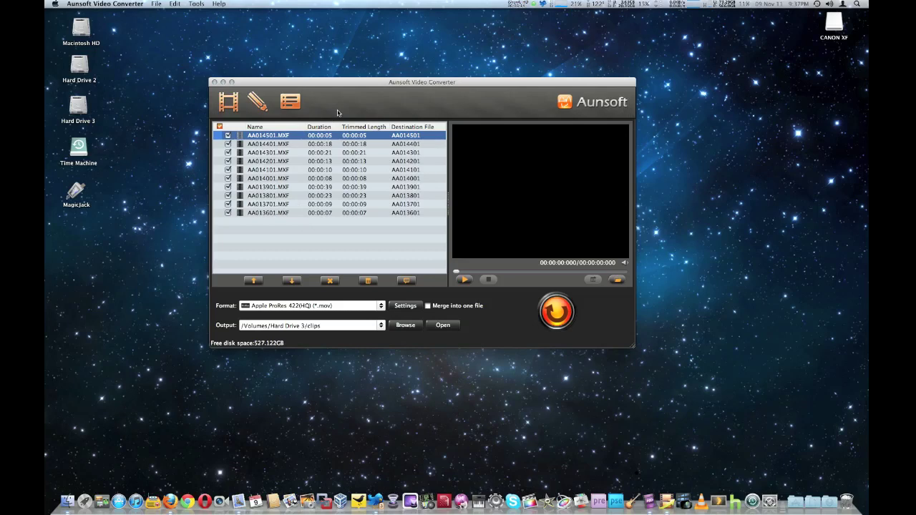
drag(354, 84, 348, 65)
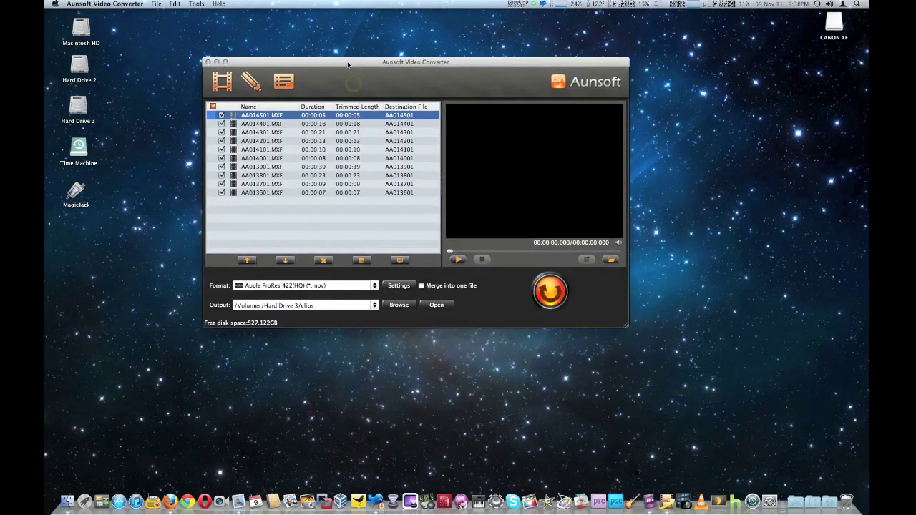
click(548, 290)
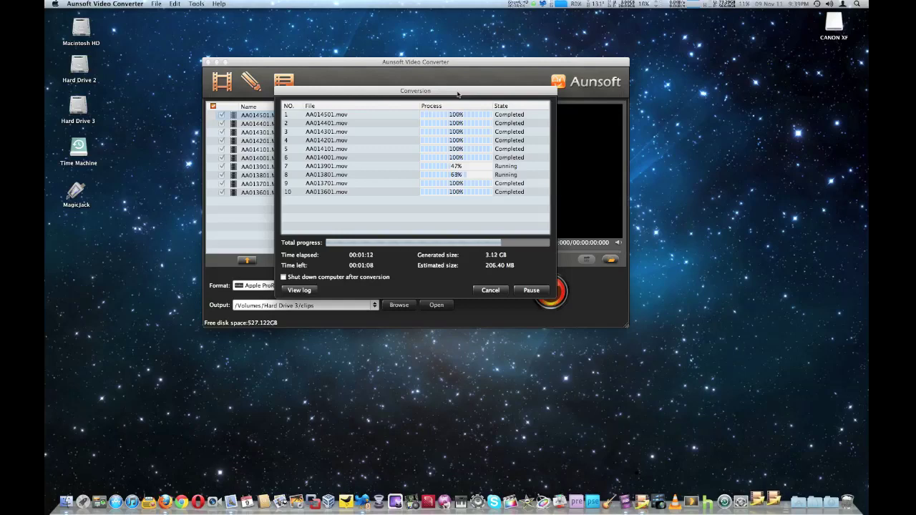
- Move the progress window as all ten clips finish converting (3.82 GB in 00:01:37)
drag(471, 95, 464, 85)
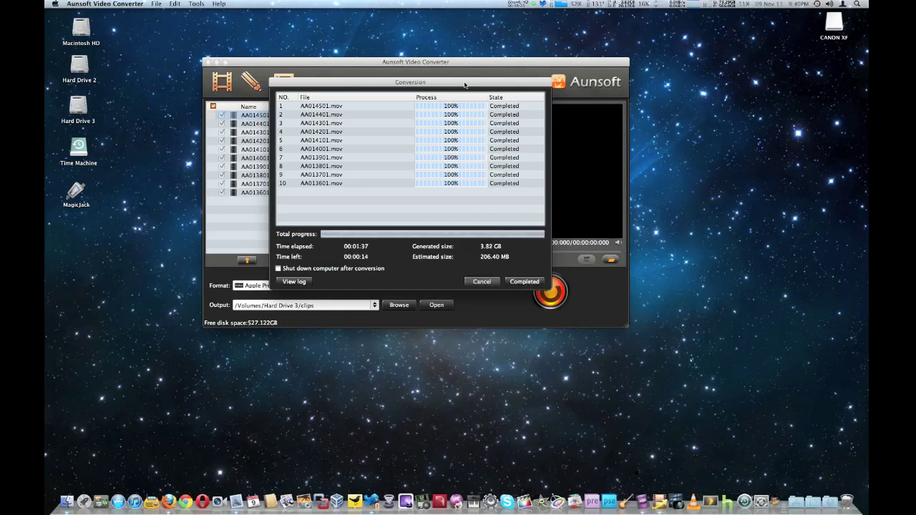
click(521, 282)
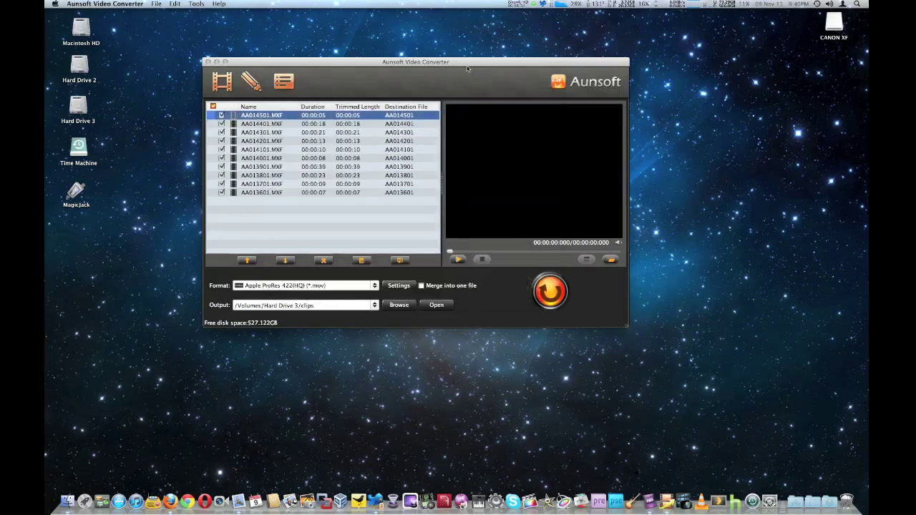
drag(467, 65, 465, 59)
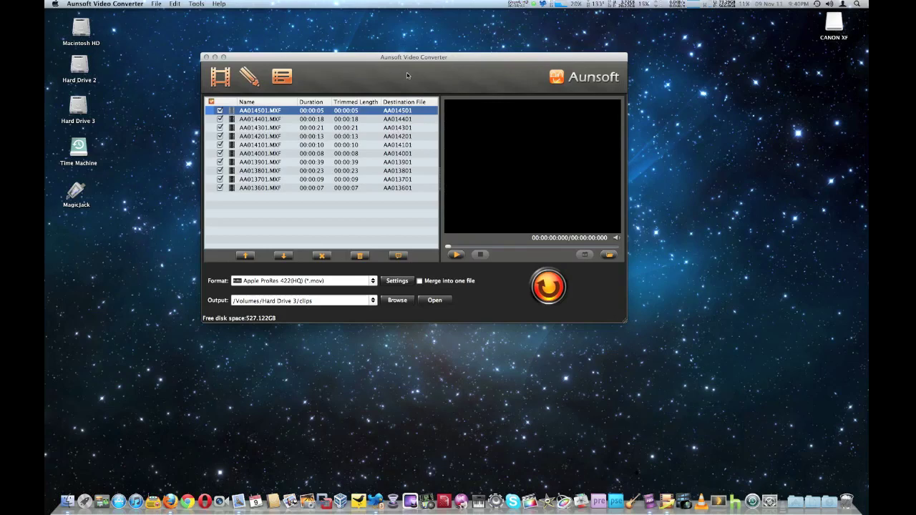
mouse_move(414, 57)
mouse_down()
mouse_move(413, 75)
mouse_move(411, 57)
mouse_up()
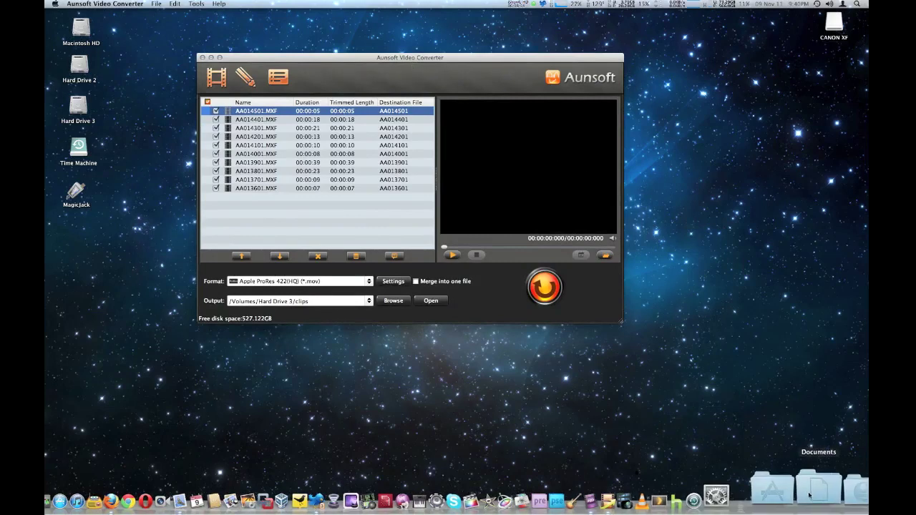
- Launch Aunsoft TransMXF from the Applications stack, then quit Aunsoft Video Converter
click(787, 489)
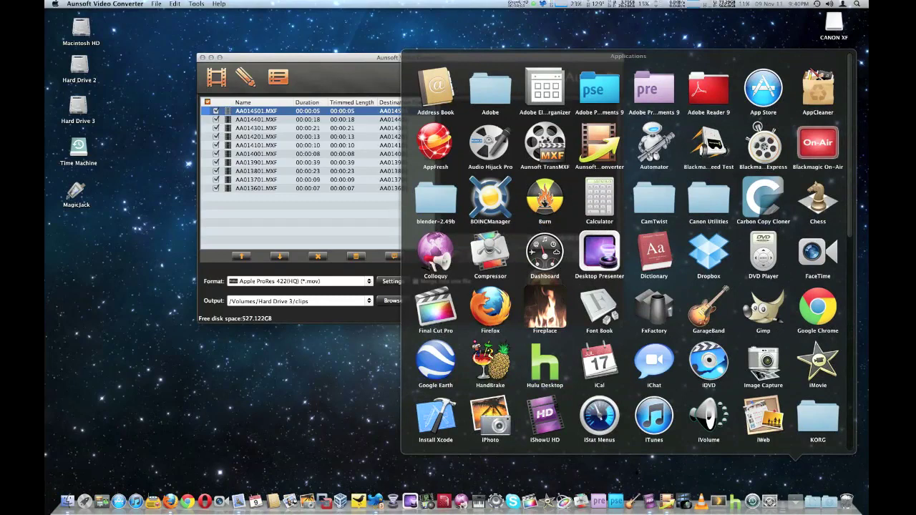
click(548, 140)
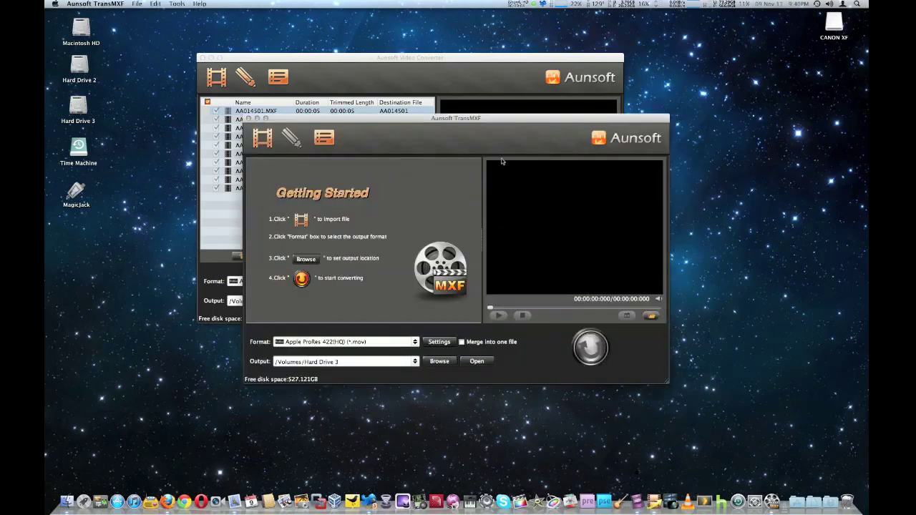
click(456, 57)
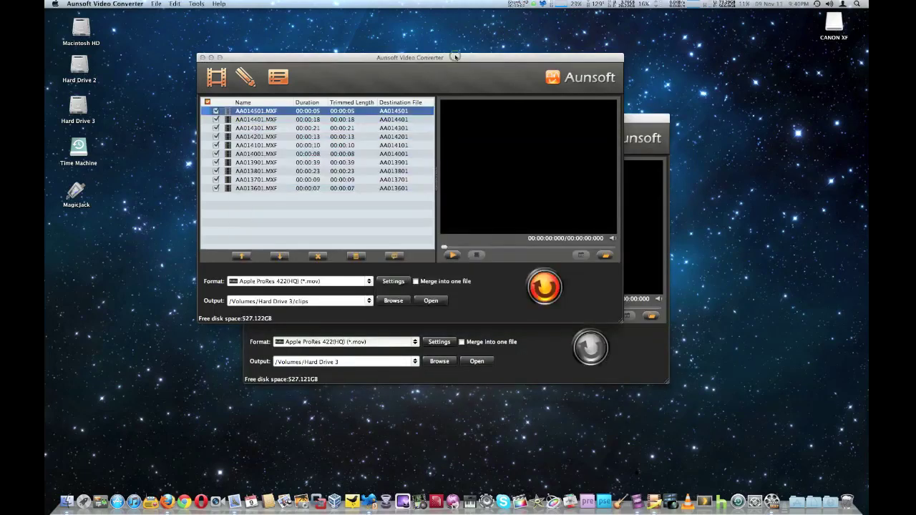
click(97, 4)
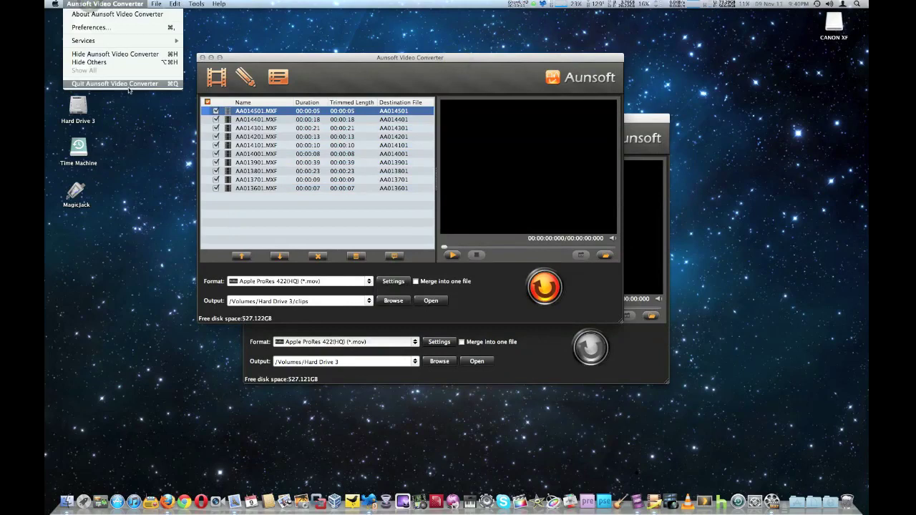
click(129, 84)
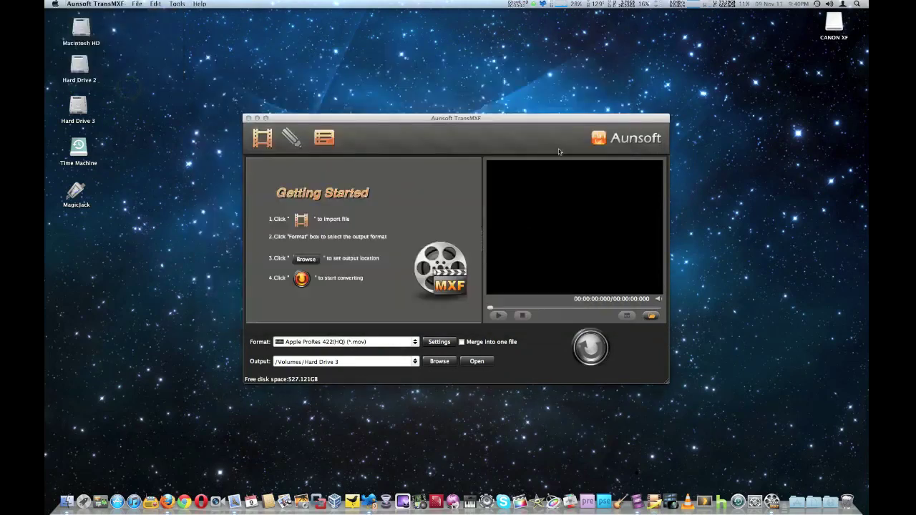
drag(547, 123, 517, 75)
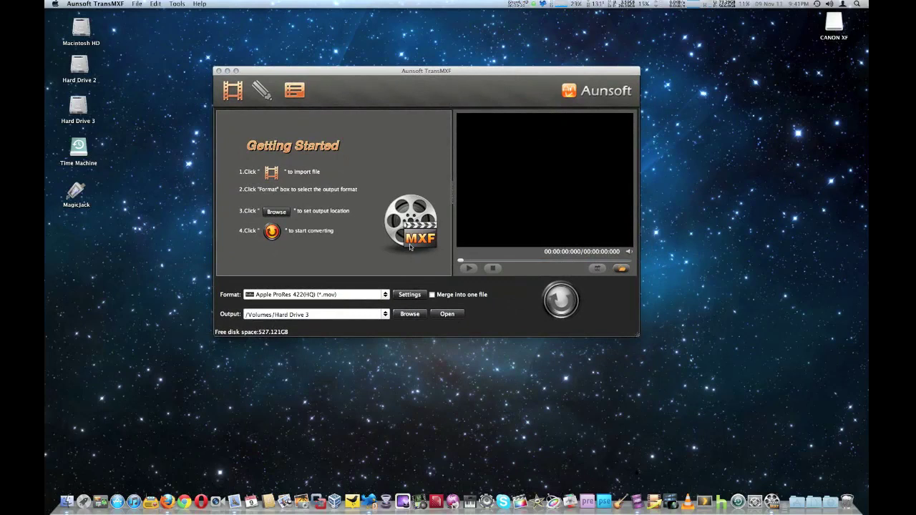
click(381, 99)
key(super+Tab)
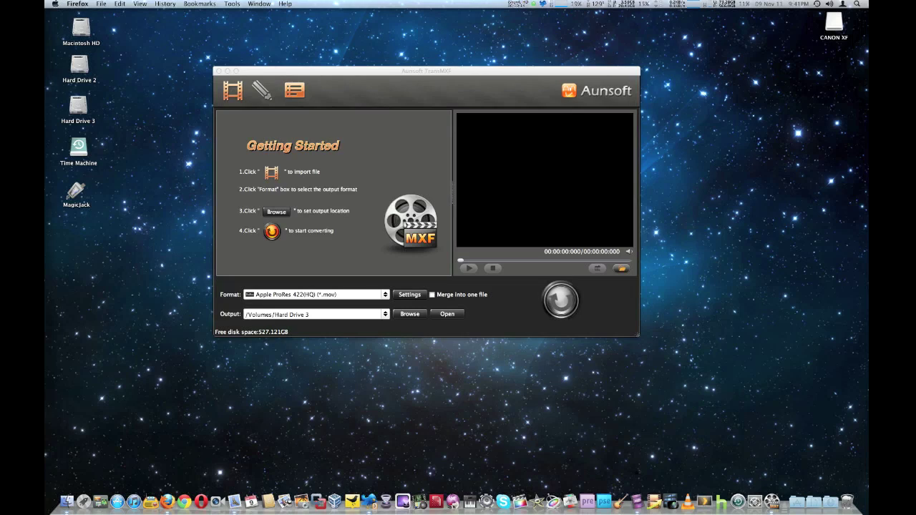
click(456, 83)
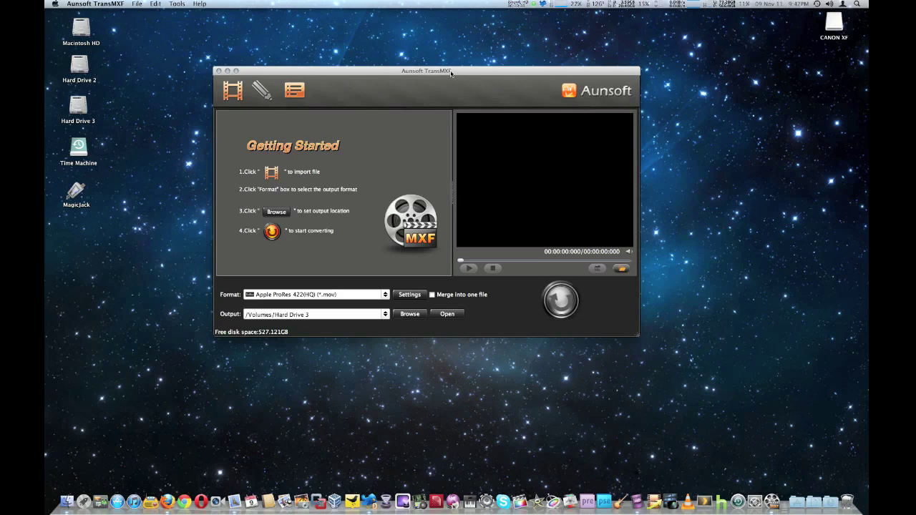
drag(451, 73, 453, 72)
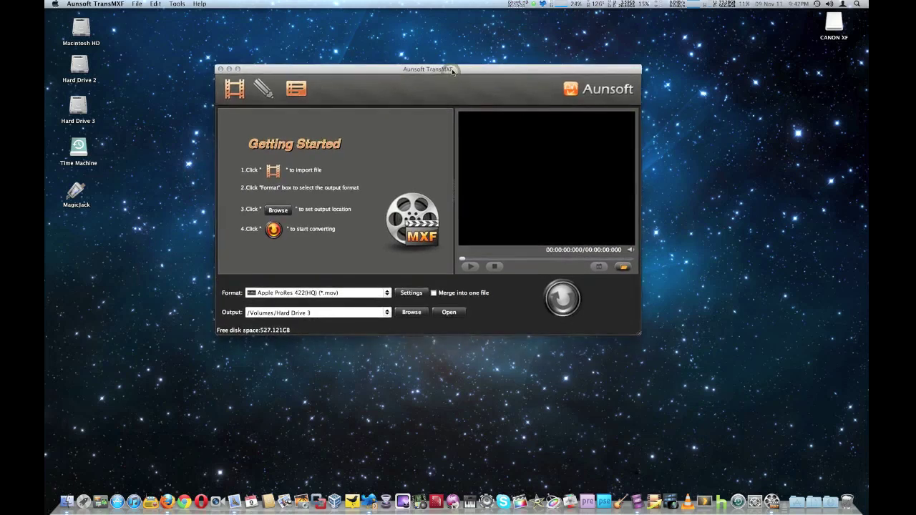
click(367, 71)
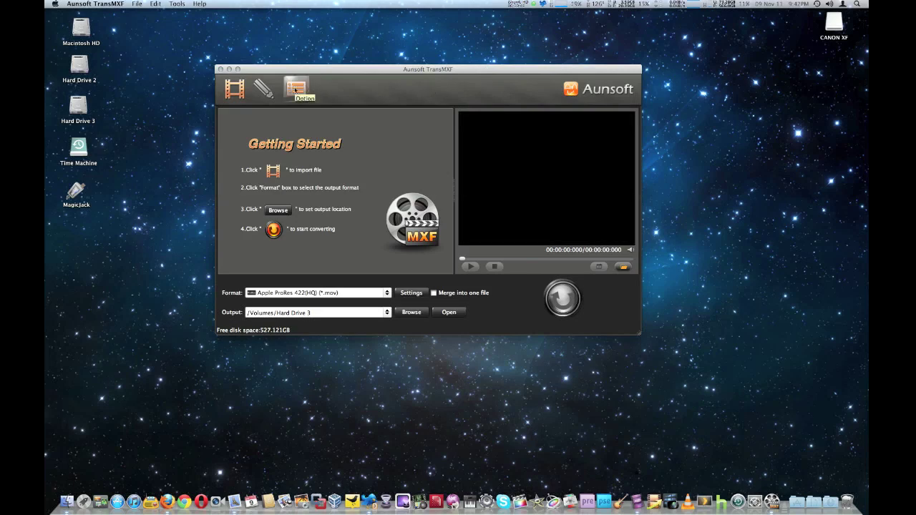
click(296, 89)
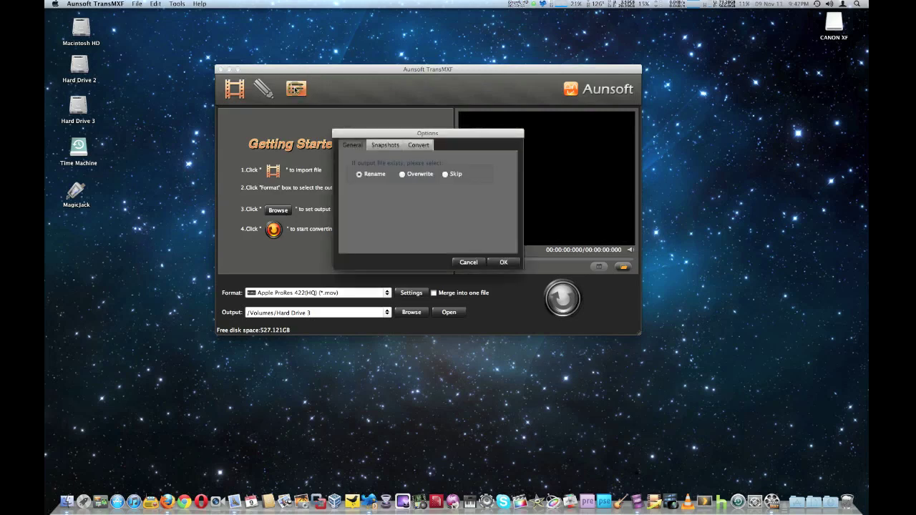
click(420, 145)
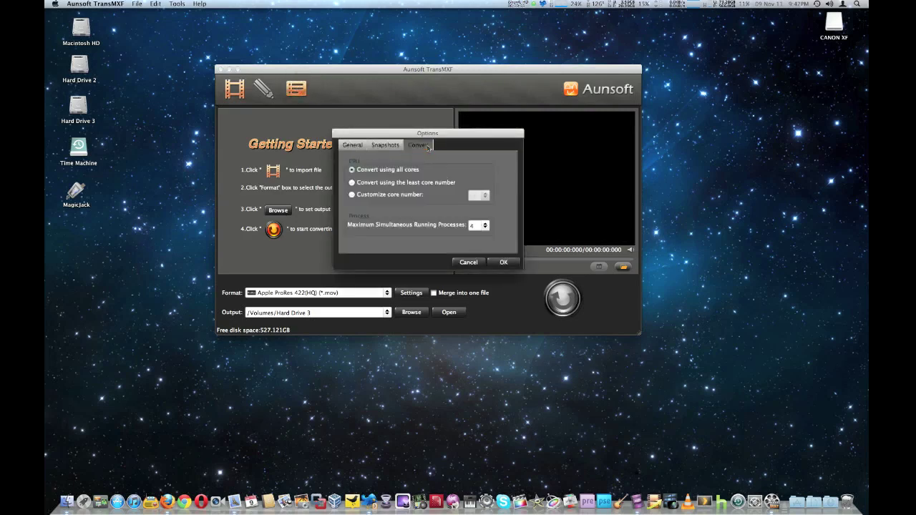
click(486, 226)
click(485, 225)
click(352, 194)
click(484, 196)
click(485, 195)
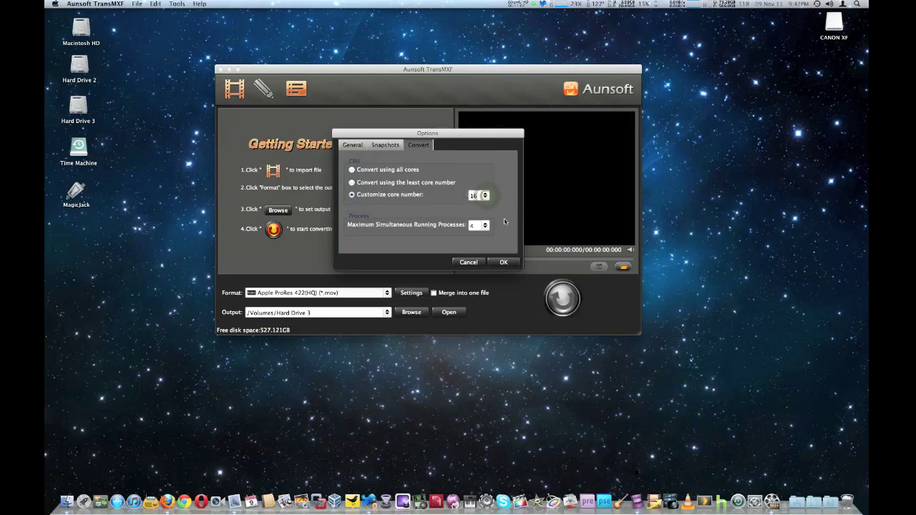
click(468, 262)
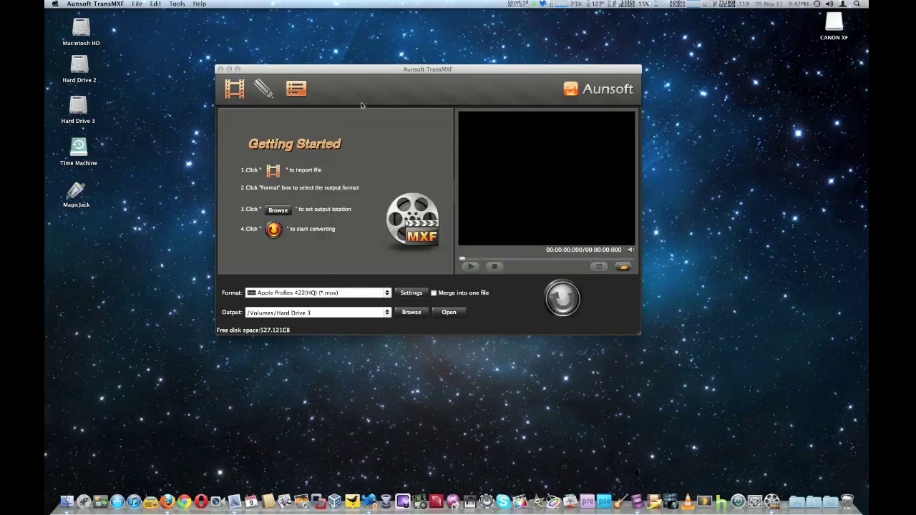
mouse_move(473, 70)
mouse_down()
mouse_move(462, 70)
mouse_move(471, 69)
mouse_up()
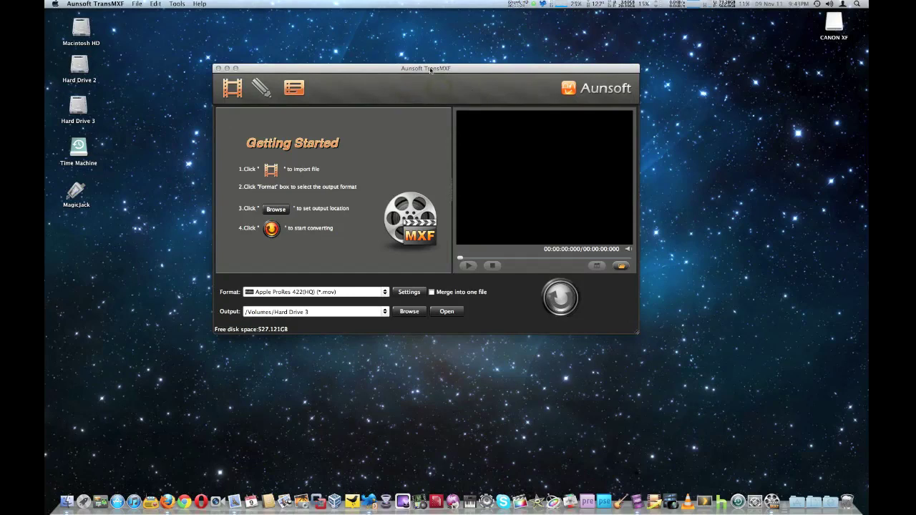
drag(430, 69, 420, 66)
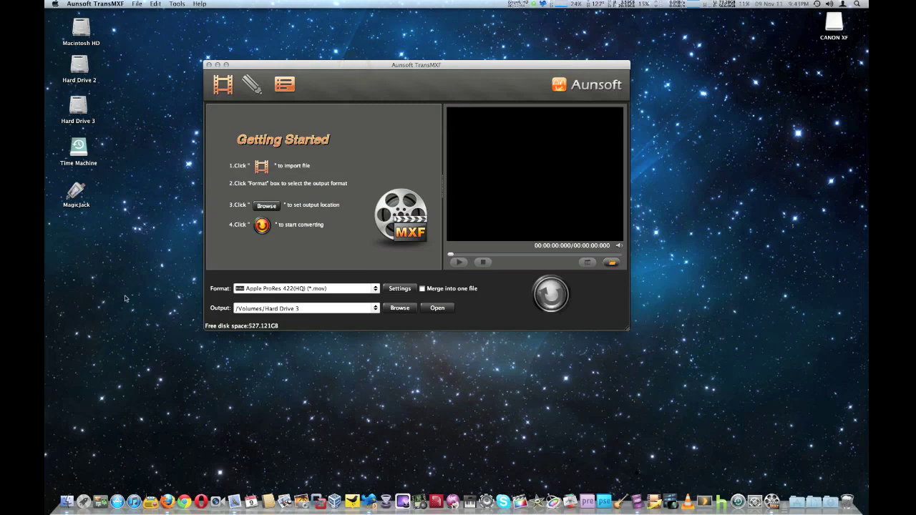
key(ctrl+Up)
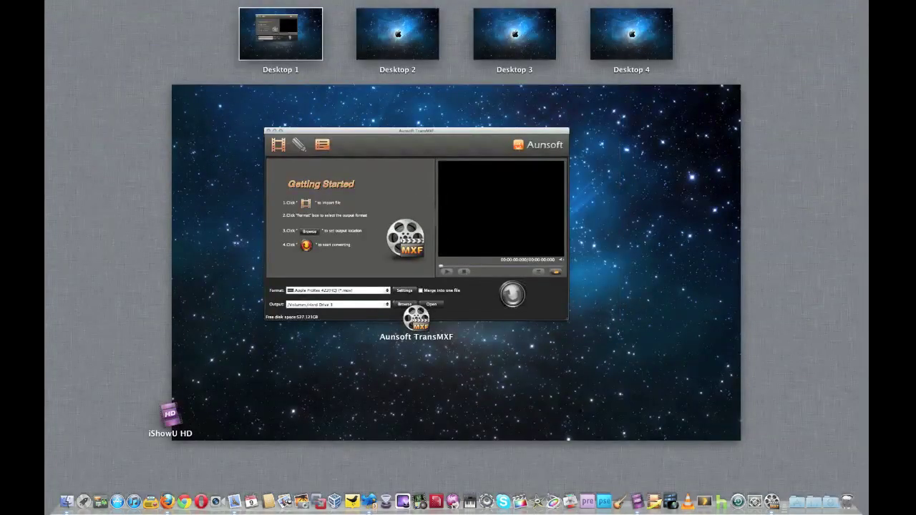
key(ctrl+Up)
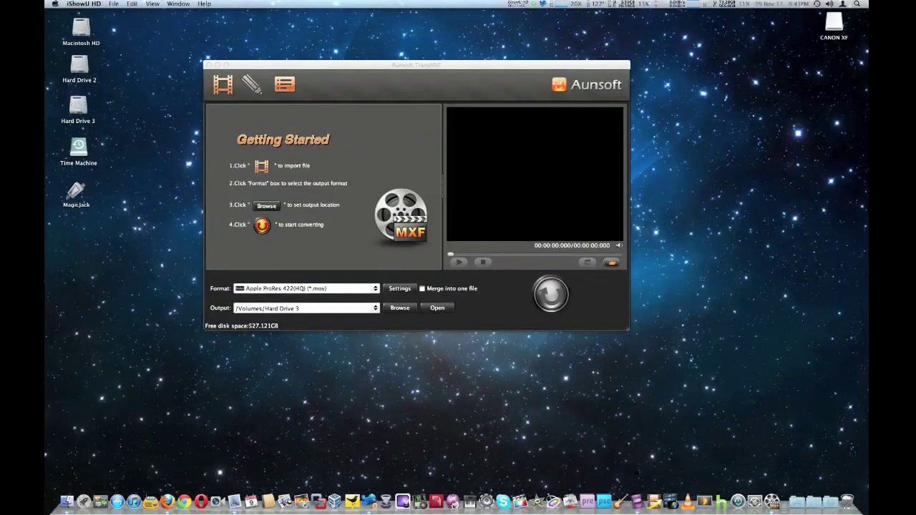